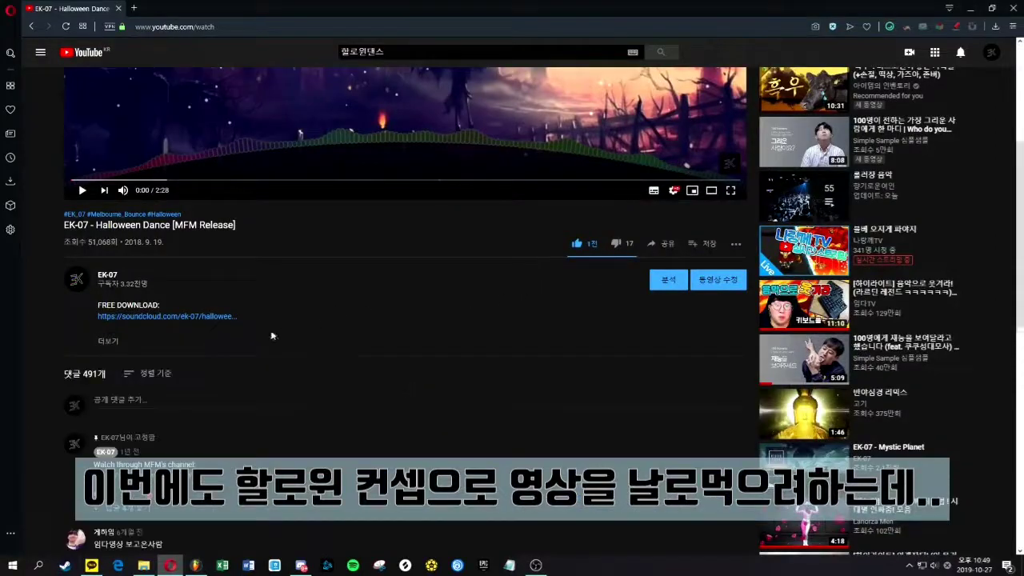
scroll(271, 336, "down", 15)
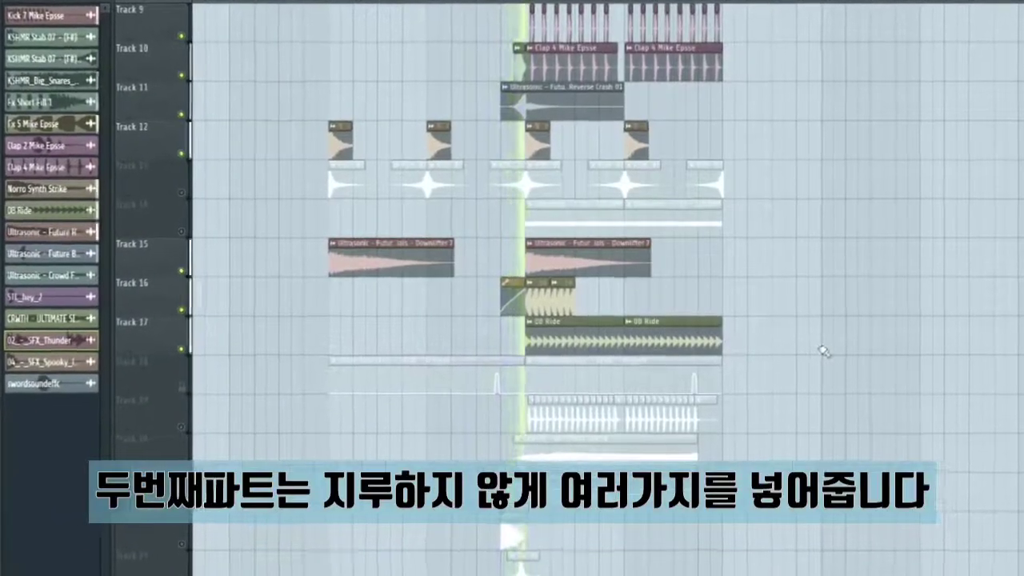
Play the second part of the drum arrangement and unmute track 19 to hear its percussion layer
scroll(788, 373, "down", 3)
scroll(789, 372, "up", 2, "ctrl")
scroll(504, 388, "up", 3)
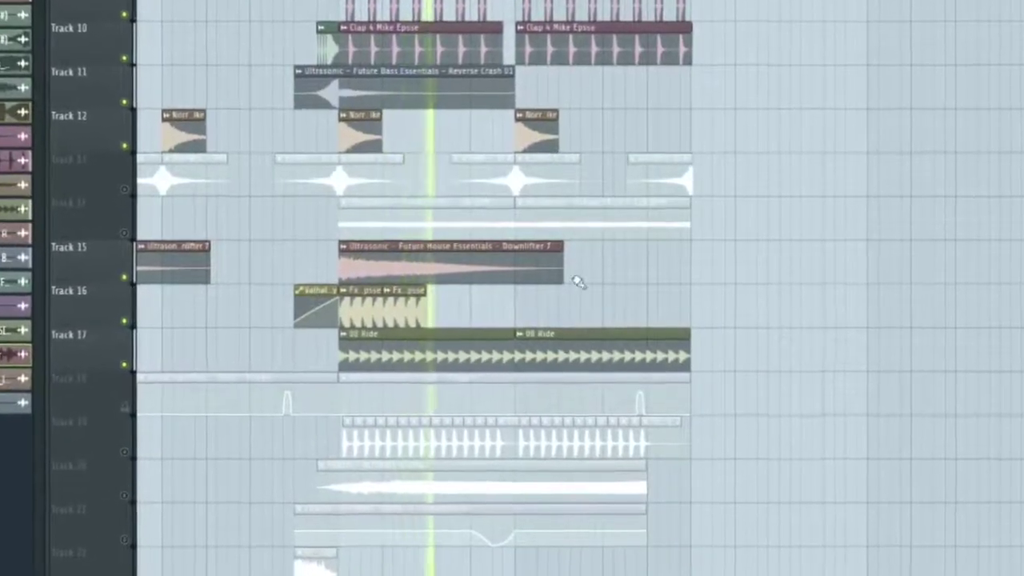
key("space")
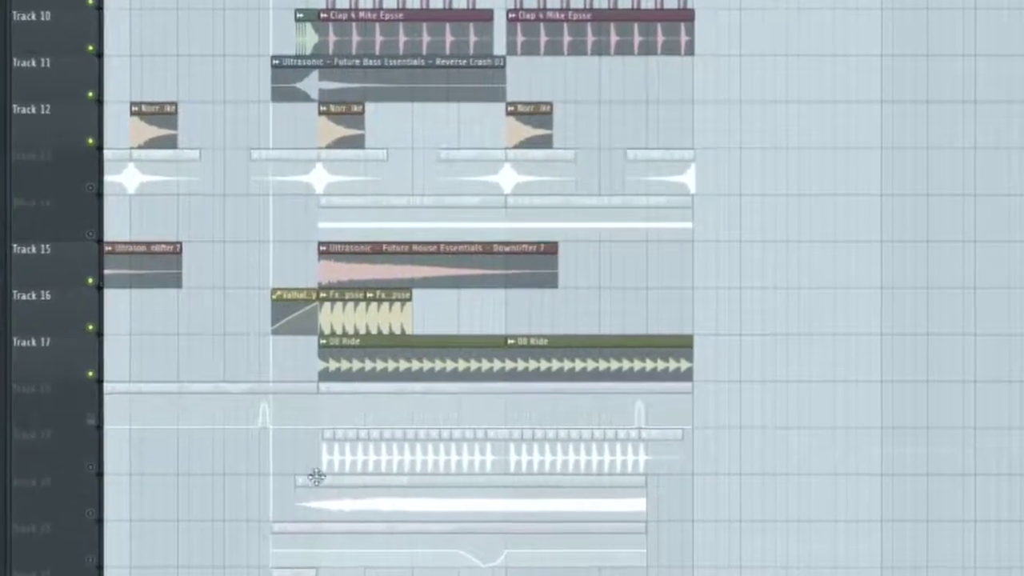
left_click(90, 468)
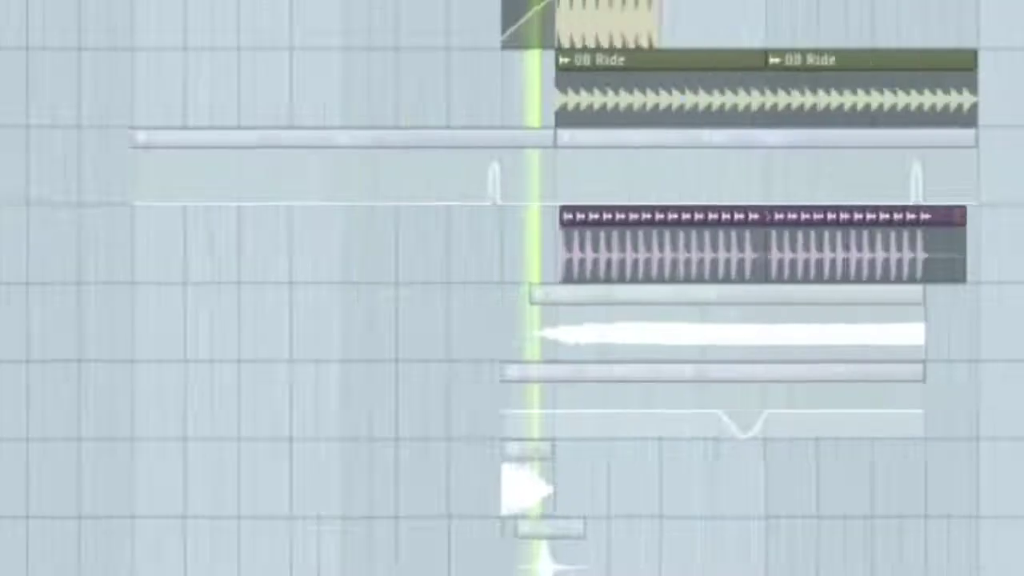
scroll(513, 372, "up", 2, "ctrl")
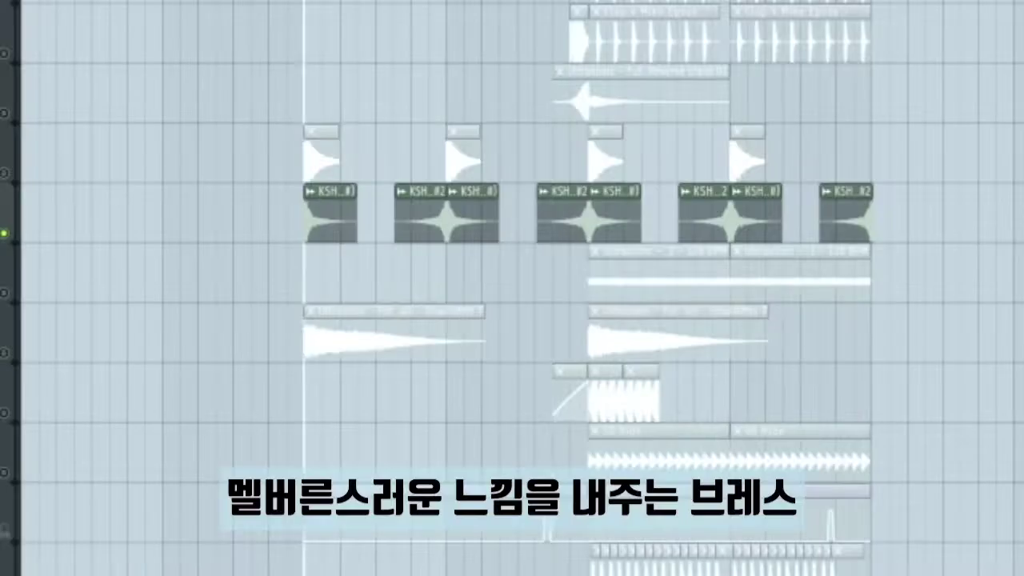
scroll(370, 233, "up", 3)
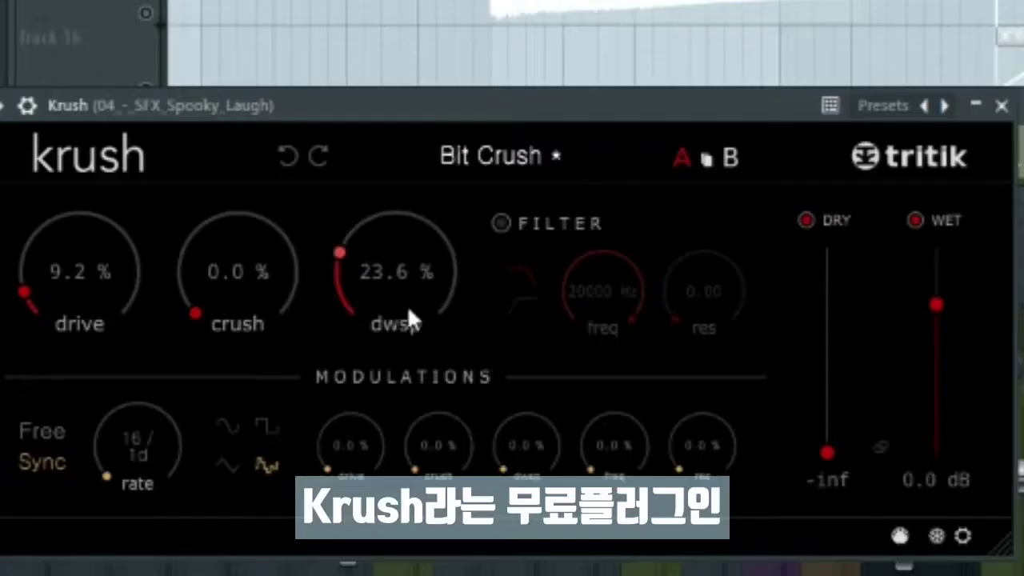
Adjust the dwsp amount of the Krush effect on the 04_-_SFX_Spooky_Laugh mixer track
left_click_drag(402, 221, 419, 254)
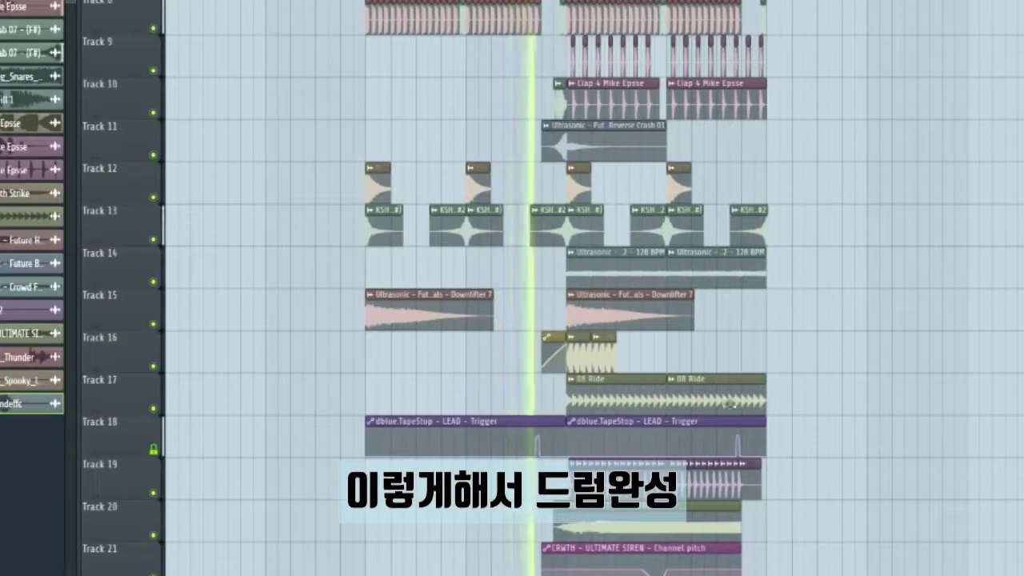
Play the complete drum arrangement in the playlist and look over its tracks
scroll(862, 412, "down", 2)
scroll(861, 411, "up", 2)
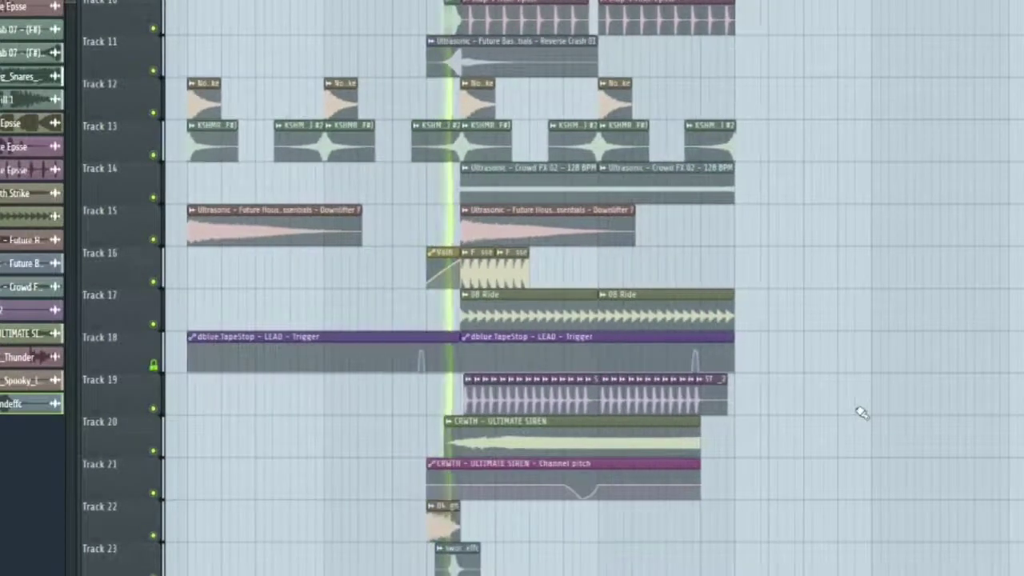
scroll(860, 411, "up", 2)
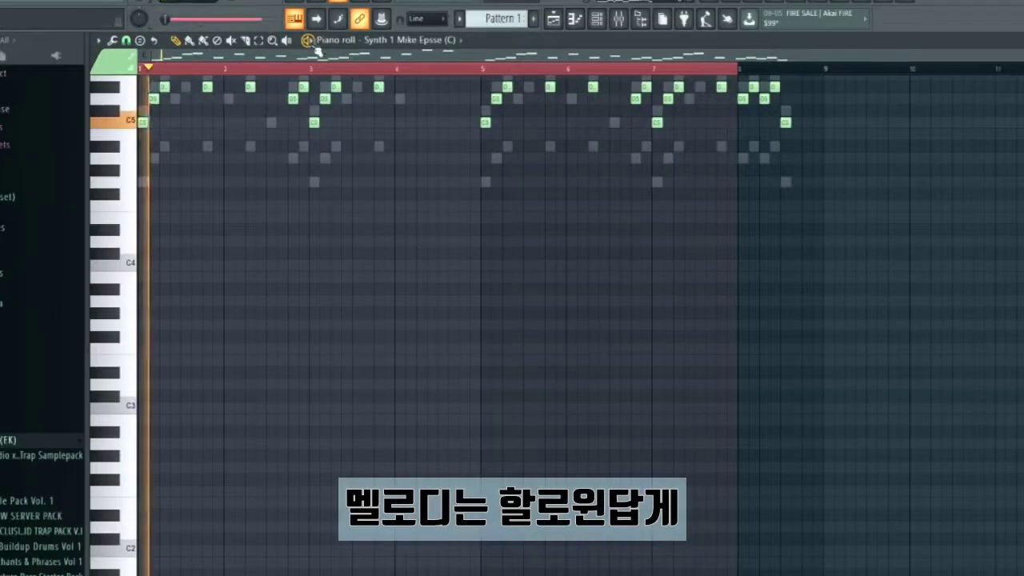
Play the Synth 1 melody of Pattern 1 and audition individual lead layers by soloing their channels, including Synth 1 and missing
scroll(469, 446, "up", 5)
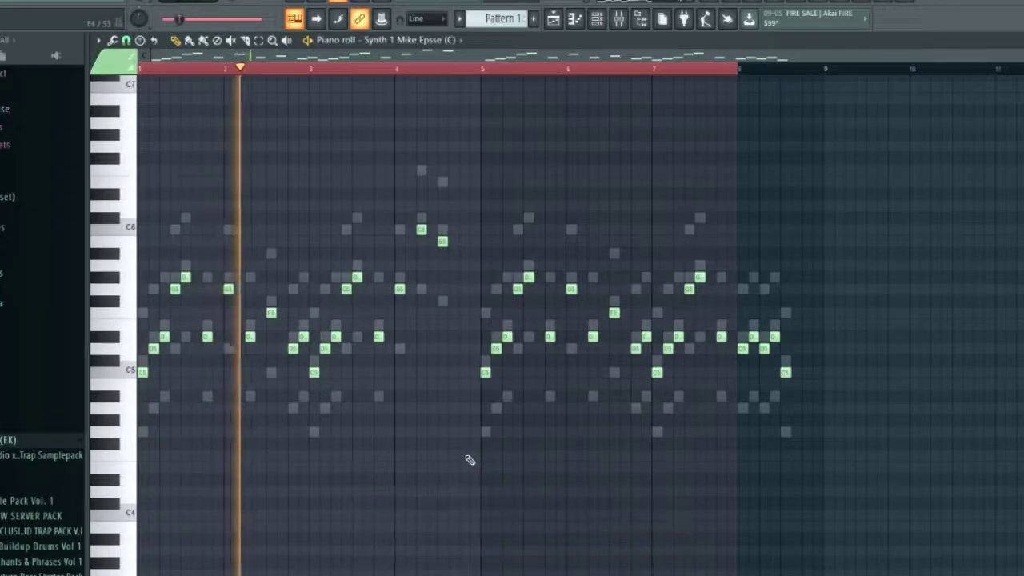
left_click(152, 70, "ctrl")
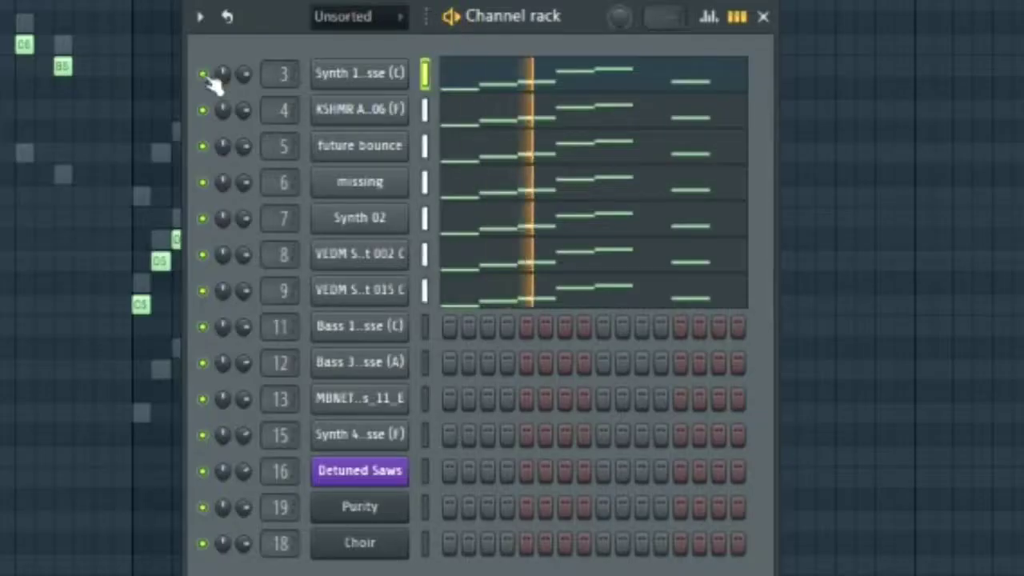
right_click(205, 75)
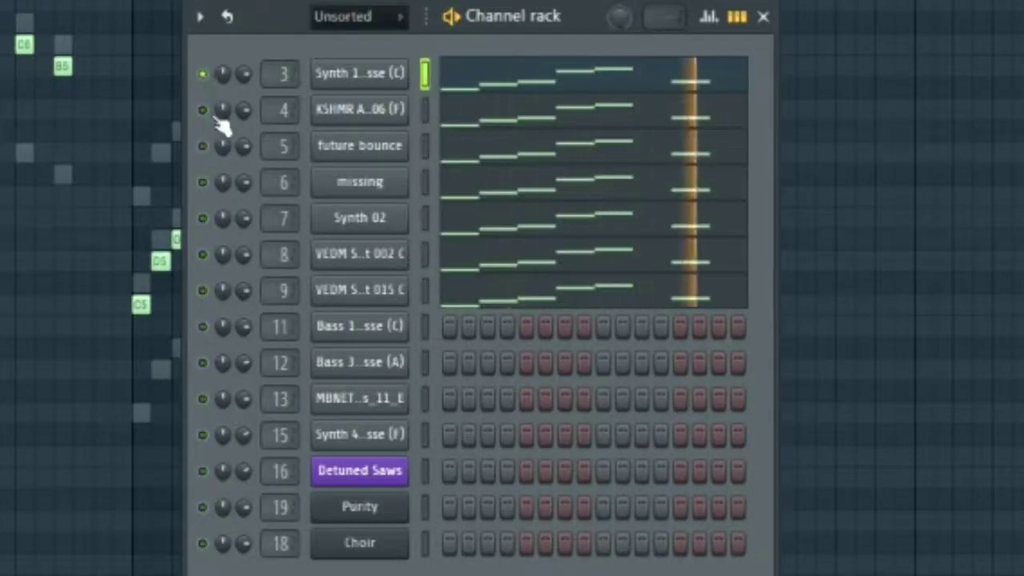
right_click(205, 183)
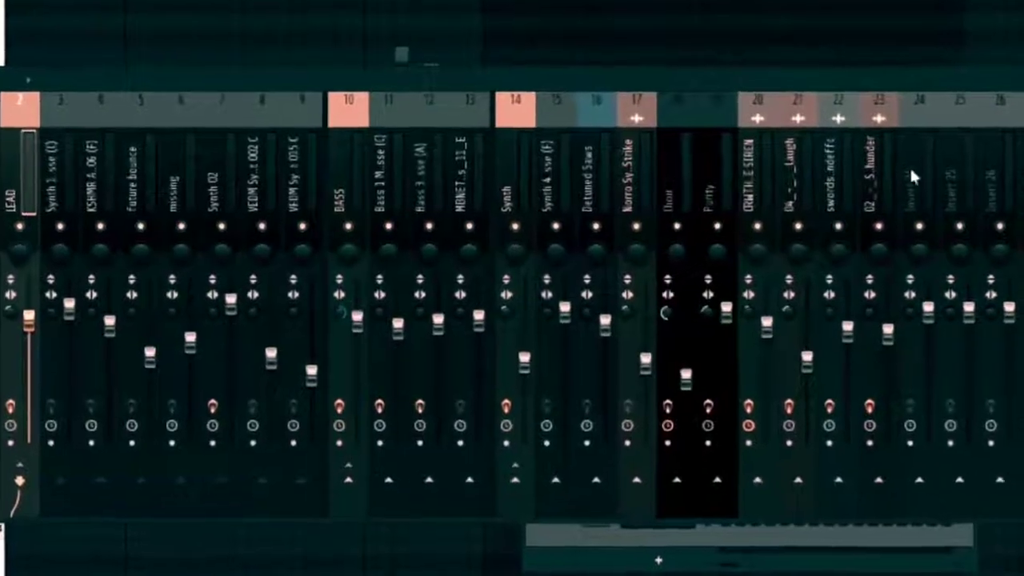
Recolour mixer tracks 1 to 23 teal green in a single operation
left_click(837, 170)
left_click_drag(920, 169, 32, 173)
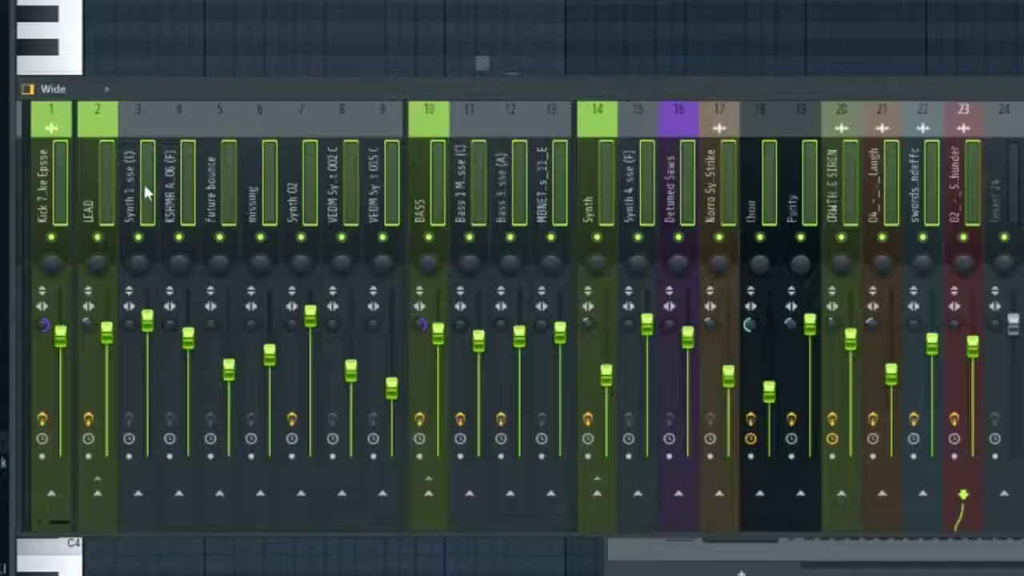
middle_click(143, 183)
left_click(358, 194)
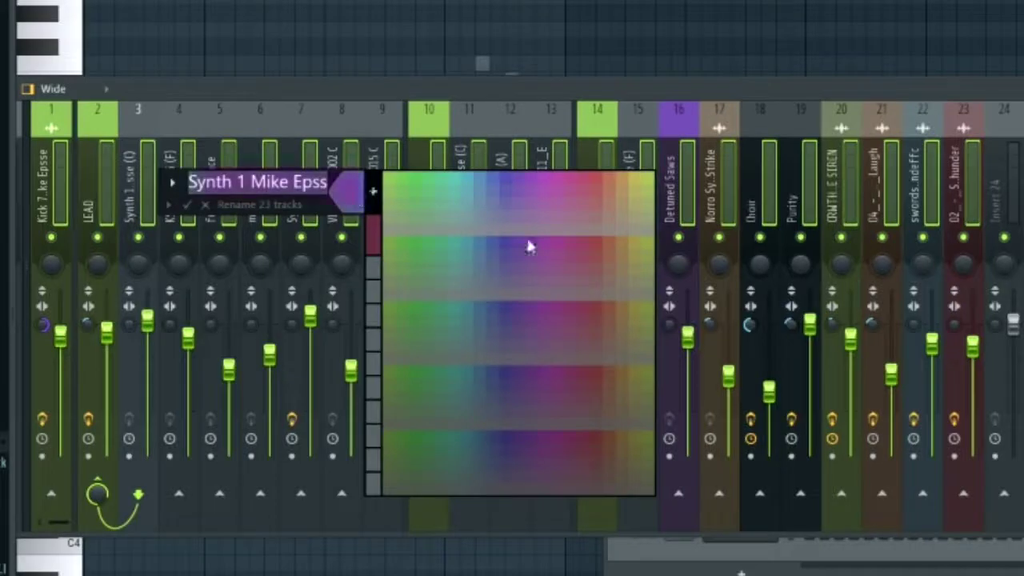
left_click(464, 179)
left_click(188, 205)
Recolour the LEAD mixer track blue to distinguish it from its layer tracks
left_click(102, 191)
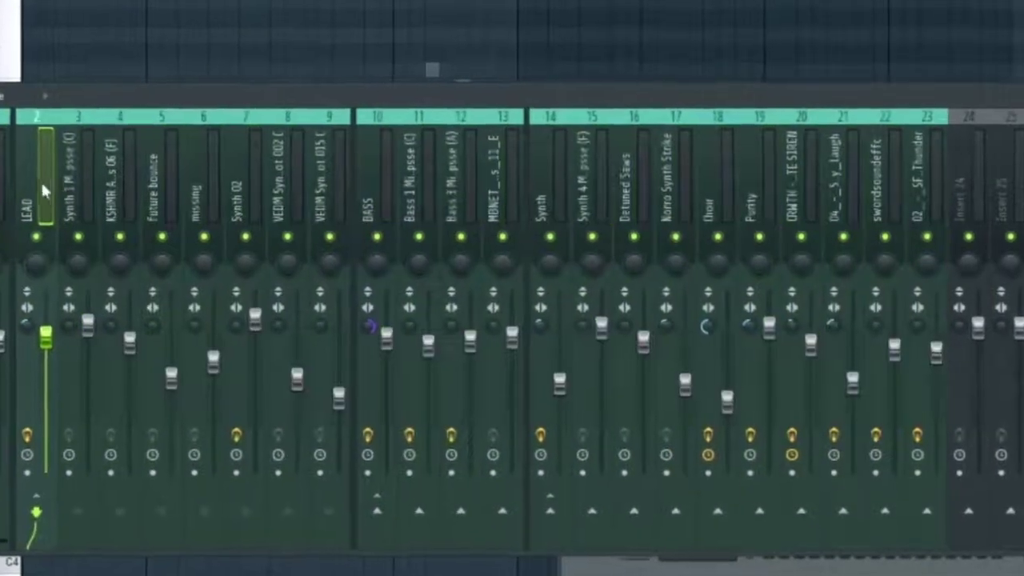
middle_click(44, 187)
left_click(250, 189)
left_click(372, 174)
left_click(89, 198)
left_click(210, 180)
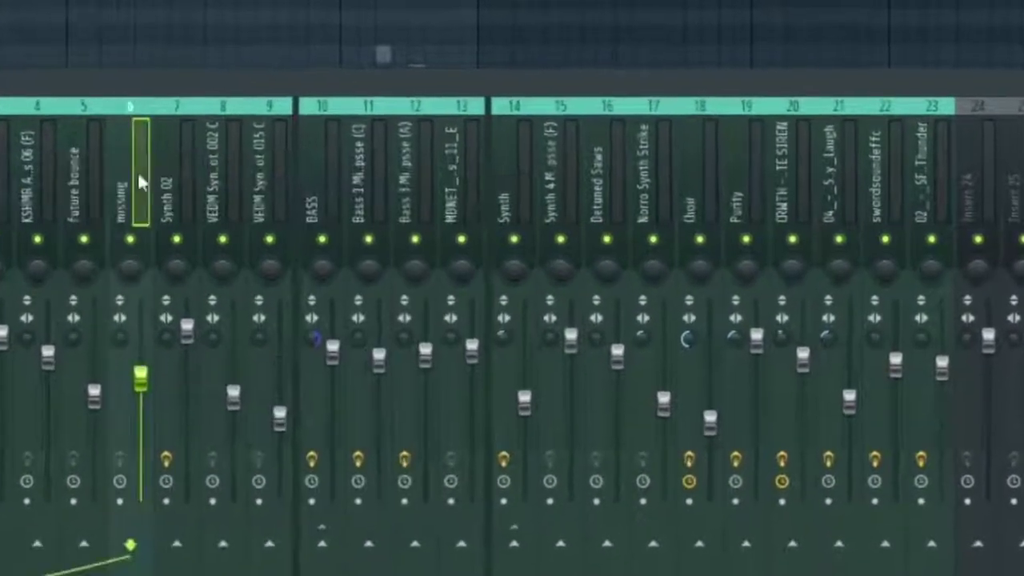
Recolour the BASS mixer track blue to match the LEAD track
left_click(309, 177)
key("F2")
left_click(562, 182)
left_click(711, 175)
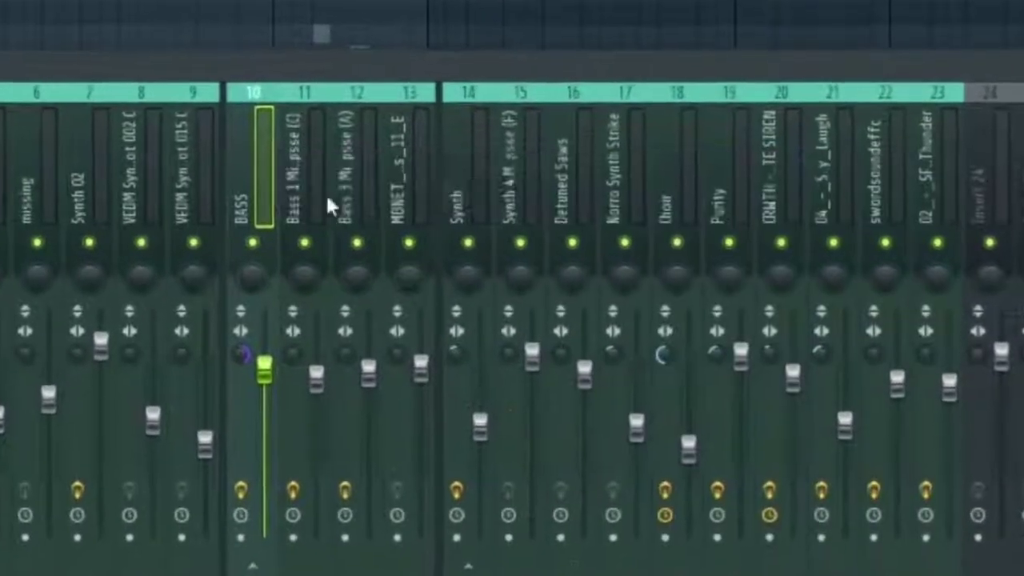
Recolour the Synth mixer track blue to match the other group tracks
left_click(460, 184)
key("F2")
left_click(722, 177)
left_click(885, 170)
left_click(526, 196)
left_click(882, 191)
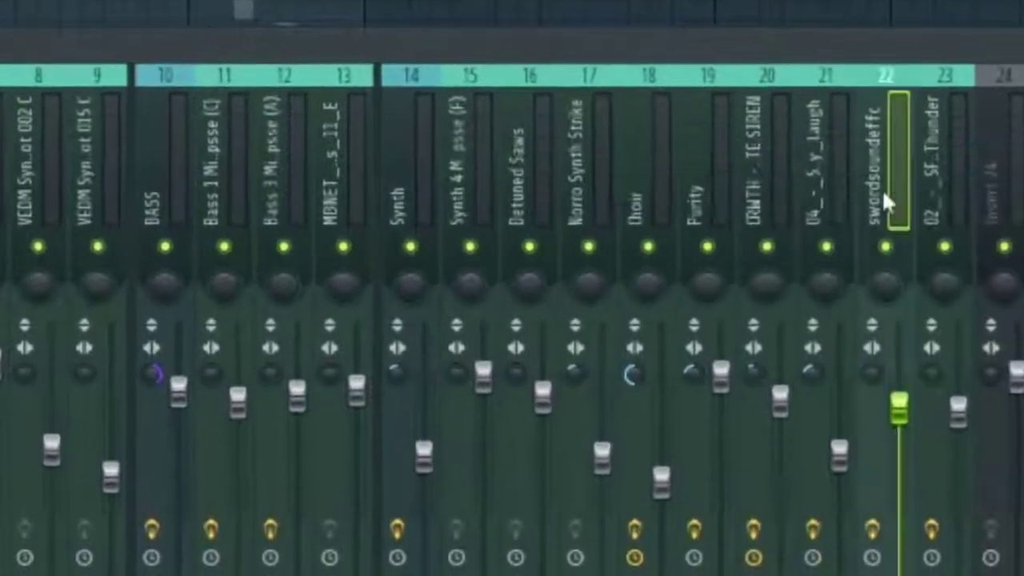
left_click(659, 193)
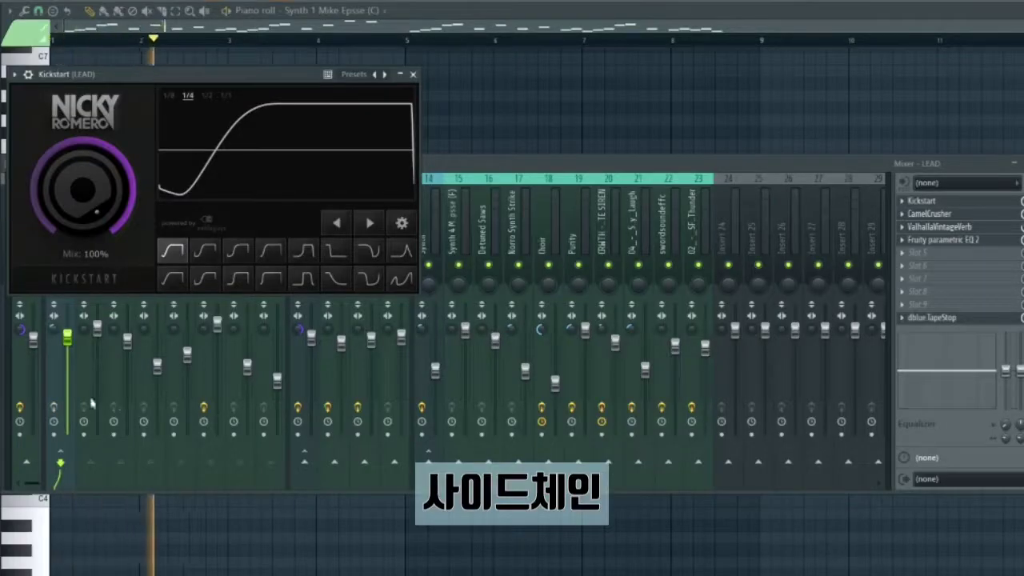
Open the LEAD track's Kickstart, CamelCrusher, ValhallaVintageVerb, Fruity parametric EQ 2 and dblue TapeStop effects to examine their settings
left_click(48, 416)
left_click(952, 203)
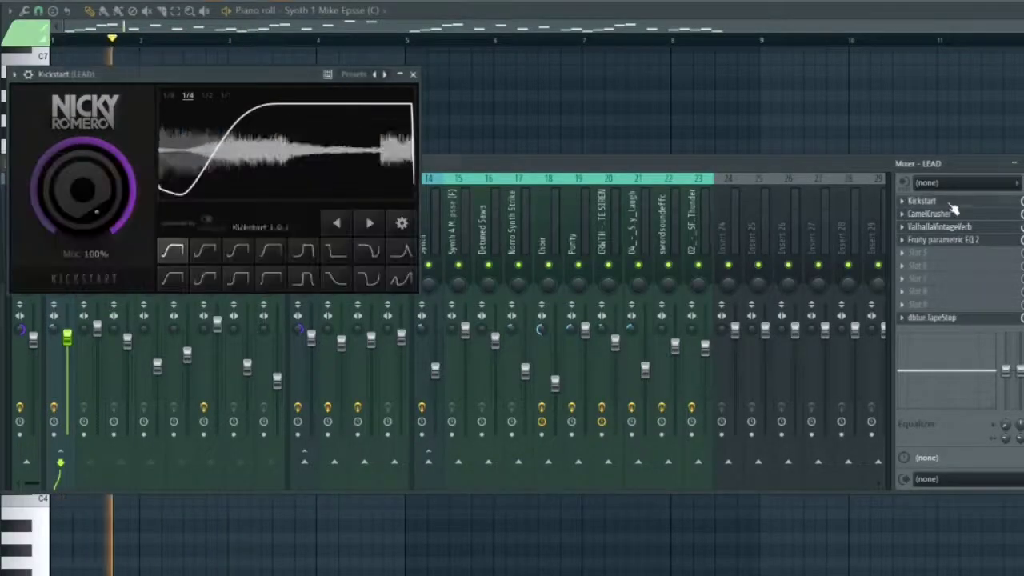
left_click(929, 214)
left_click(940, 227)
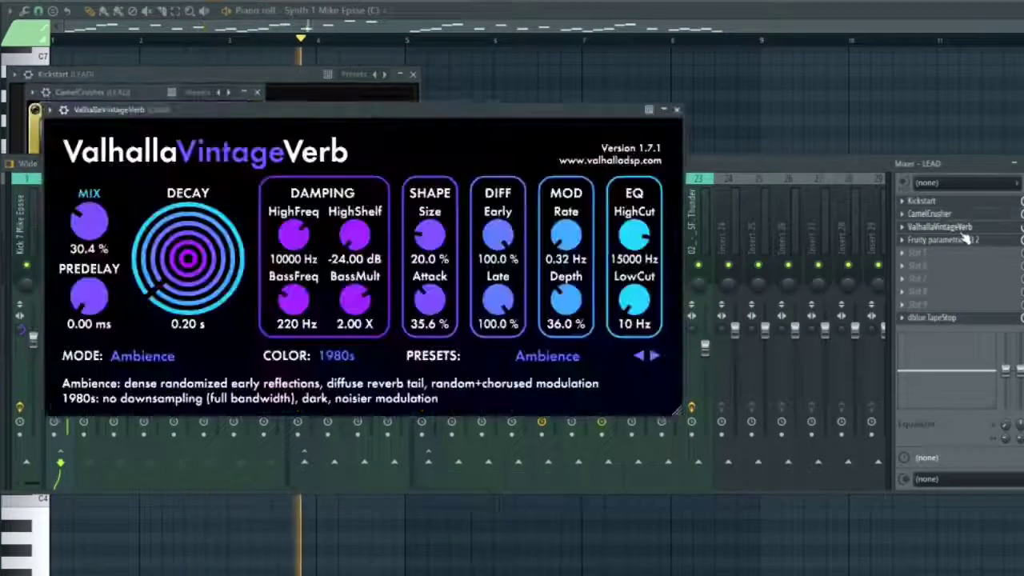
left_click(940, 239)
left_click(958, 326)
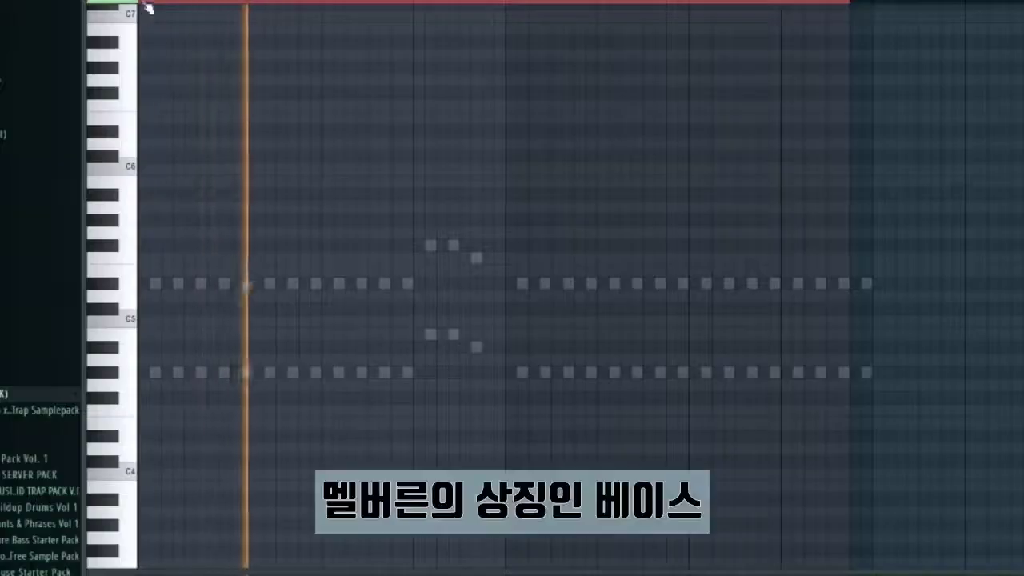
Show the layered bass channels and enable the Bass 3 layer alongside Bass 1 for listening
key("F6")
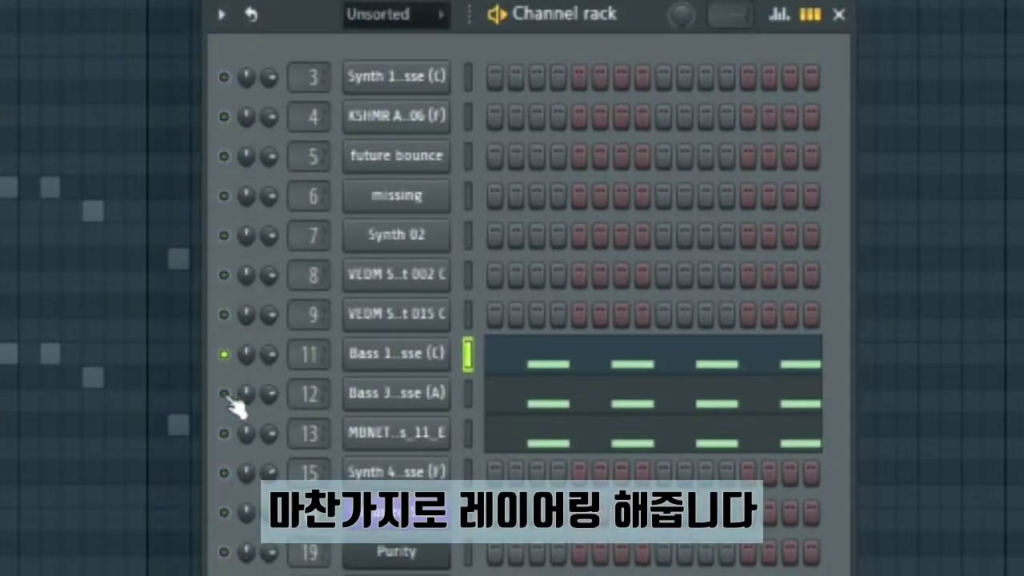
left_click(224, 394)
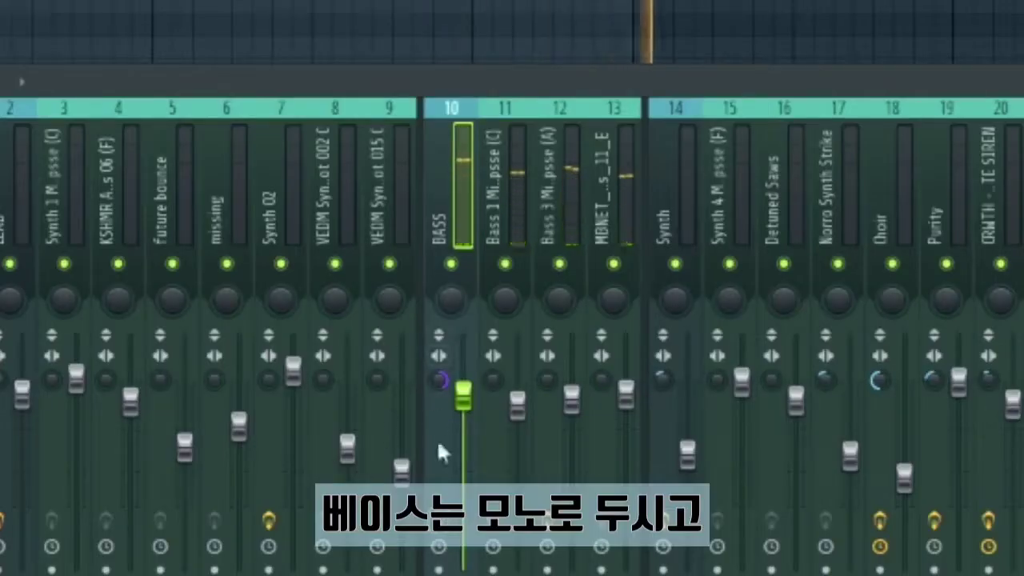
Go through the BASS group's mixer tracks to compare their levels and effect slots, ending on MBNET_Off_Bass_11_E
left_click(631, 241)
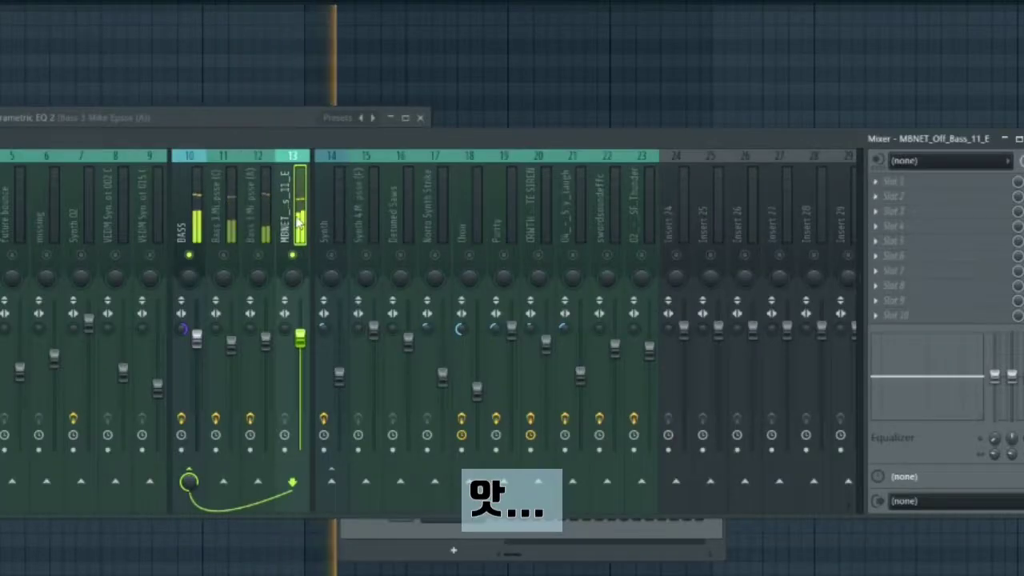
left_click(258, 224)
left_click(224, 225)
left_click(193, 231)
left_click(267, 222)
left_click(290, 219)
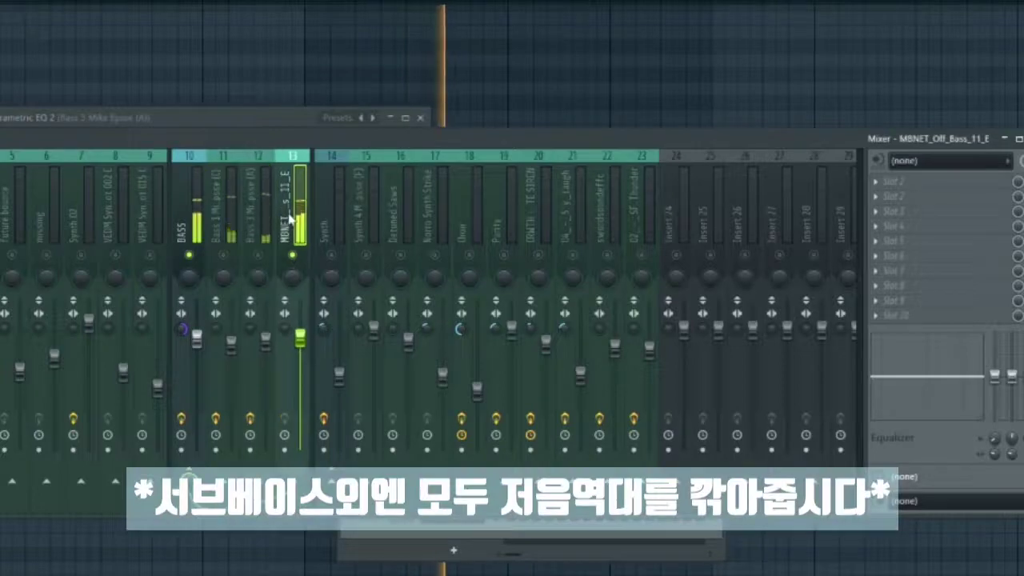
Equip the MBNET_Off_Bass_11_E track with Fruity parametric EQ 2, load the 20Hz + 18kHz cut preset and adjust its low cut
left_click(877, 182)
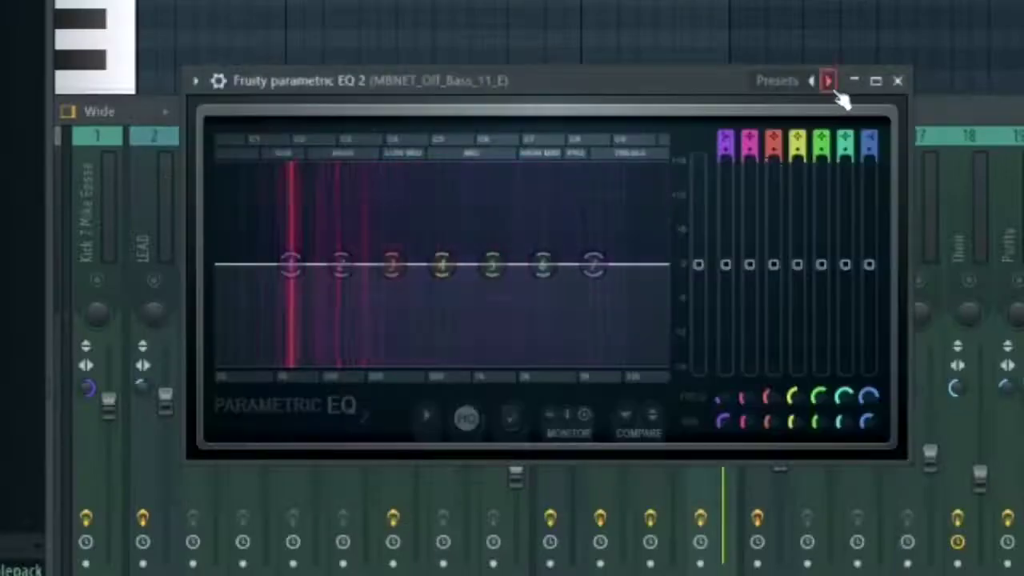
left_click(829, 81)
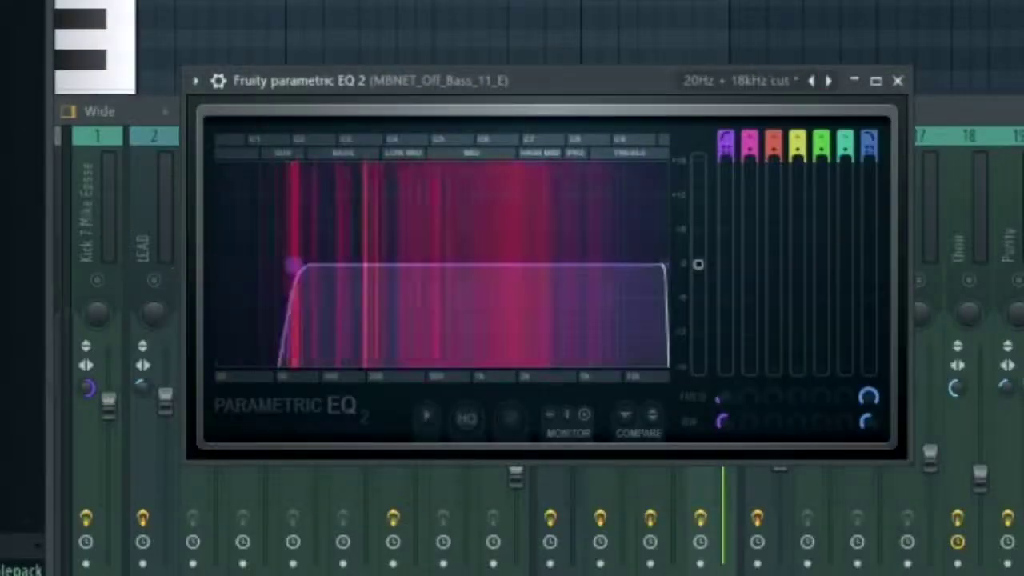
left_click(711, 285)
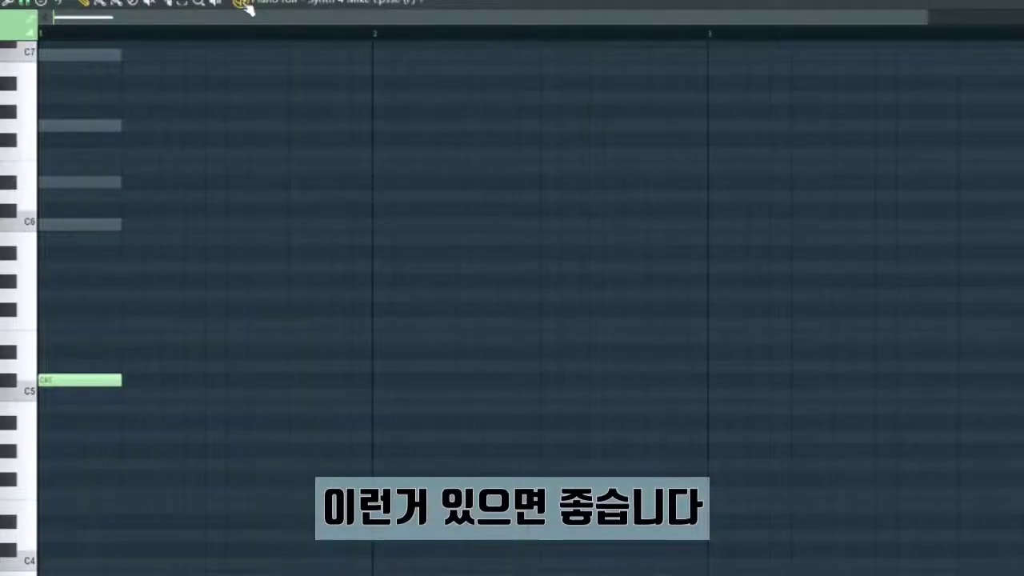
Play the Synth 4 and Detuned Saws stab pattern, then solo the Synth 4 channel and play it again
key("space")
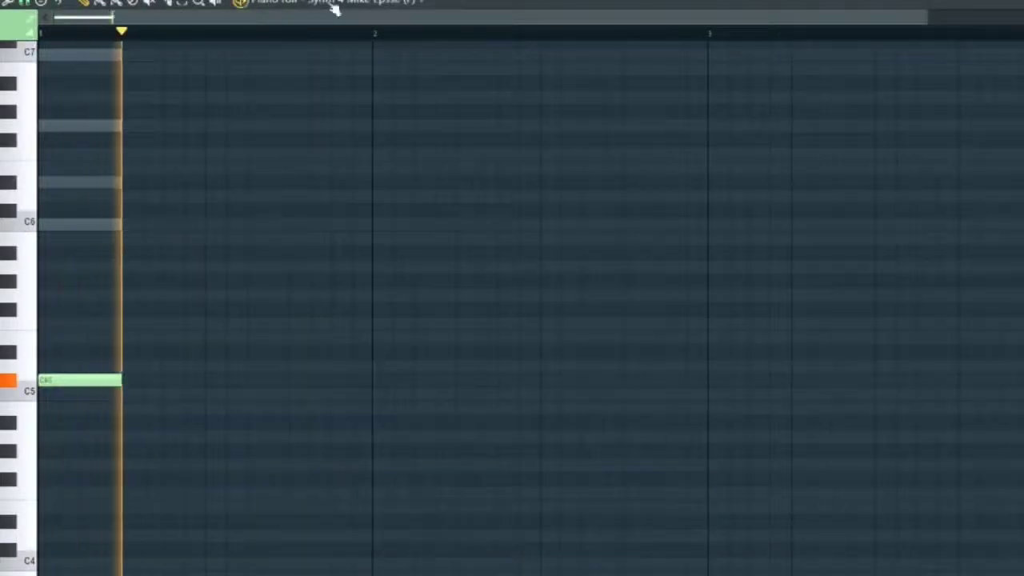
key("F6")
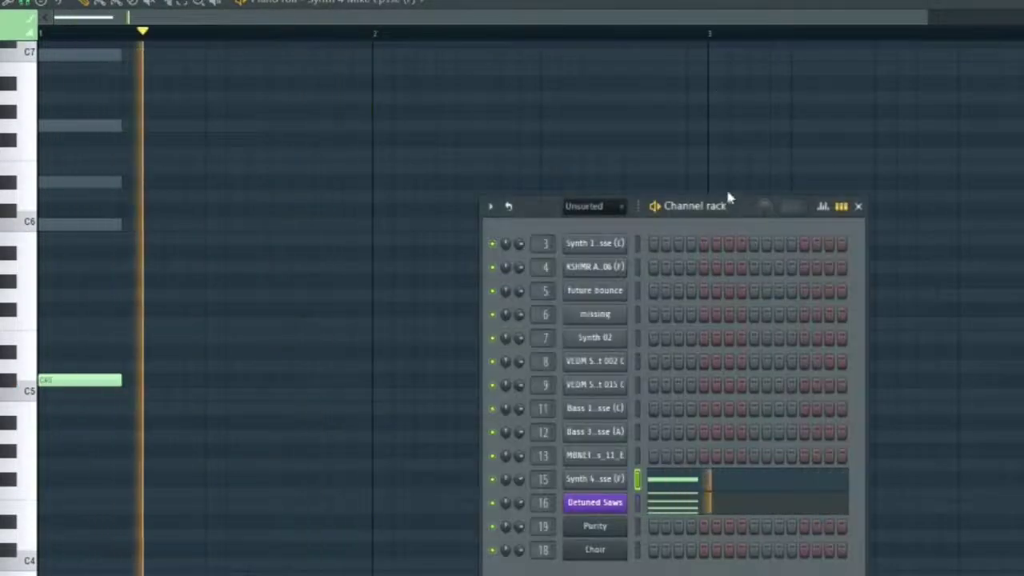
left_click_drag(726, 200, 774, 156)
key("space")
right_click(542, 436)
key("space")
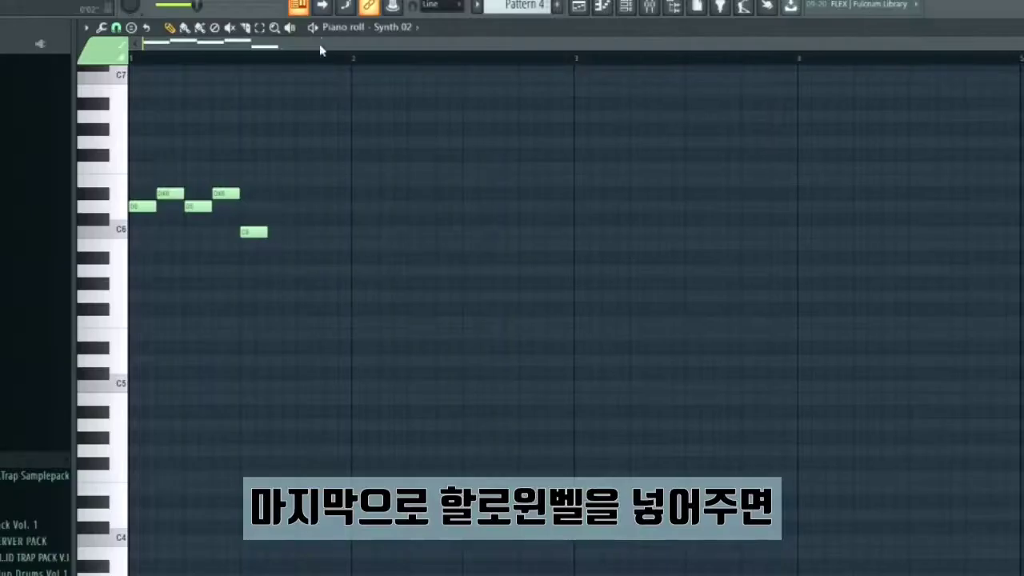
Play the Halloween bell melody of Synth 02 in Pattern 4
key("space")
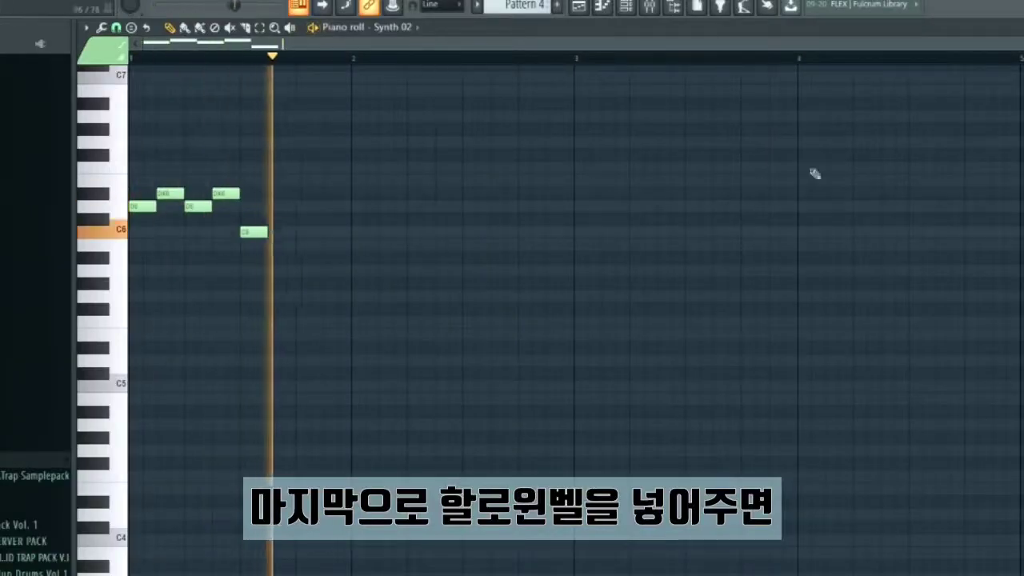
key("space")
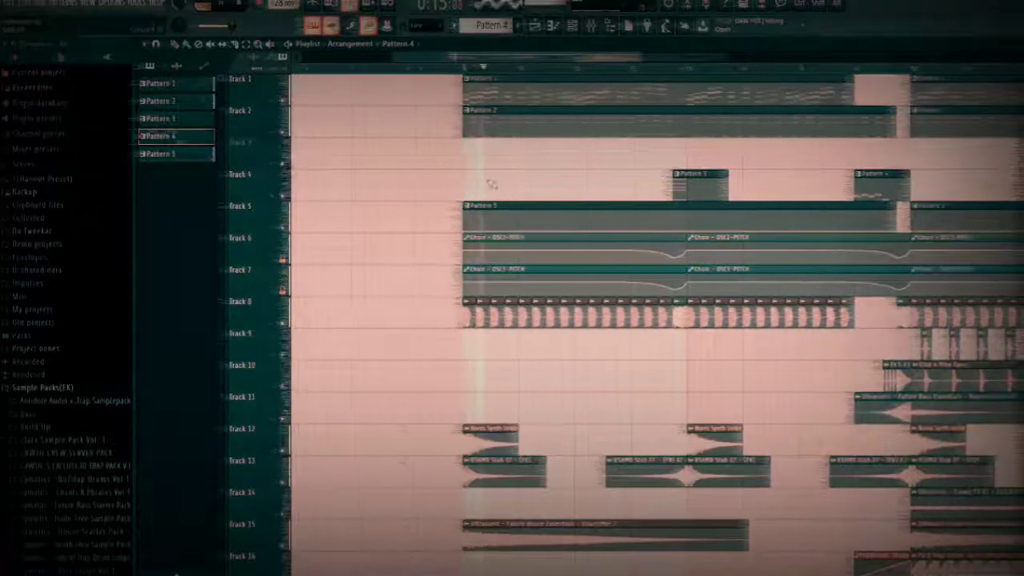
Play back the finished arrangement in the playlist and look over all of its tracks
scroll(632, 418, "down", 8)
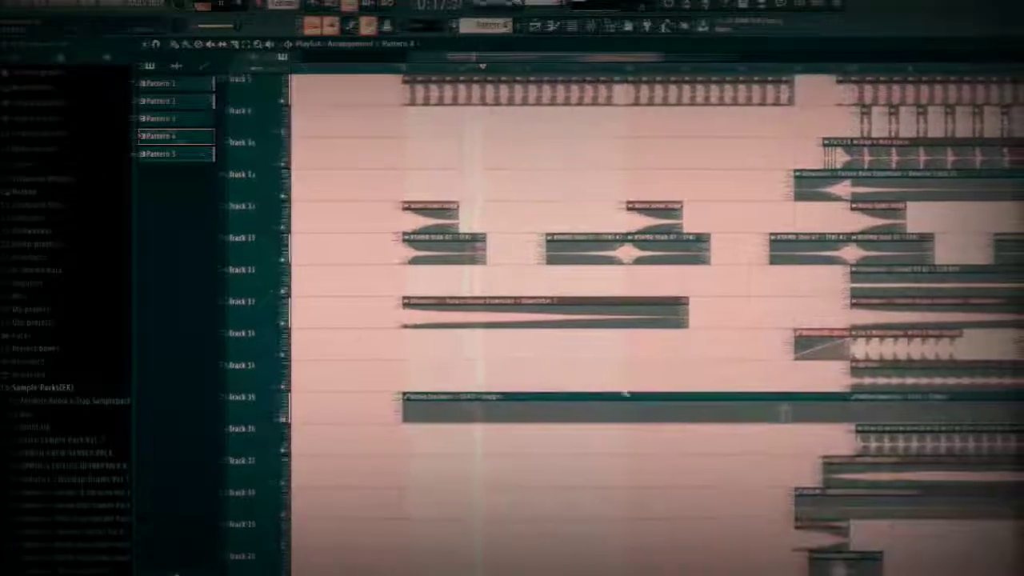
scroll(664, 412, "up", 8)
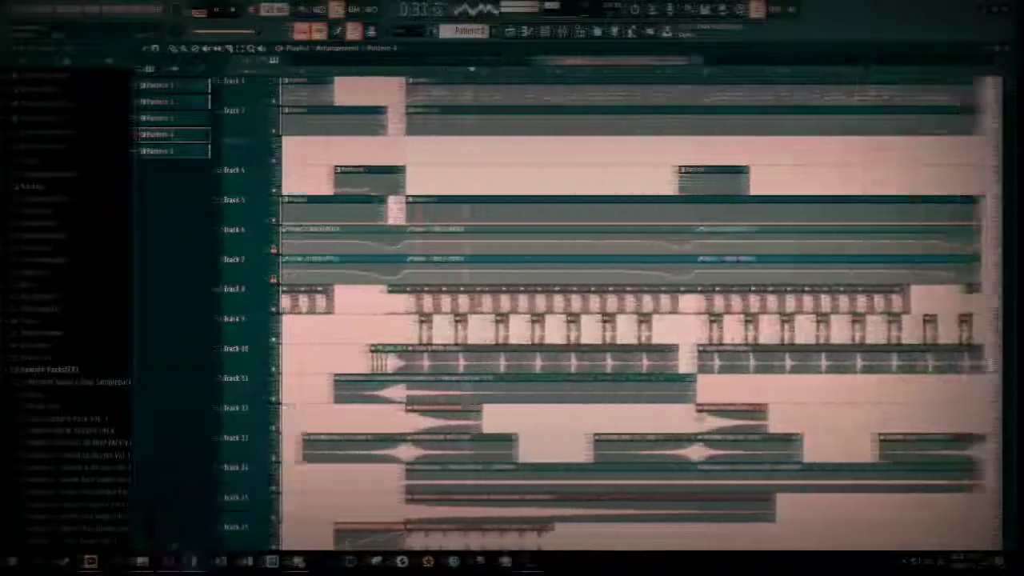
scroll(710, 420, "down", 1)
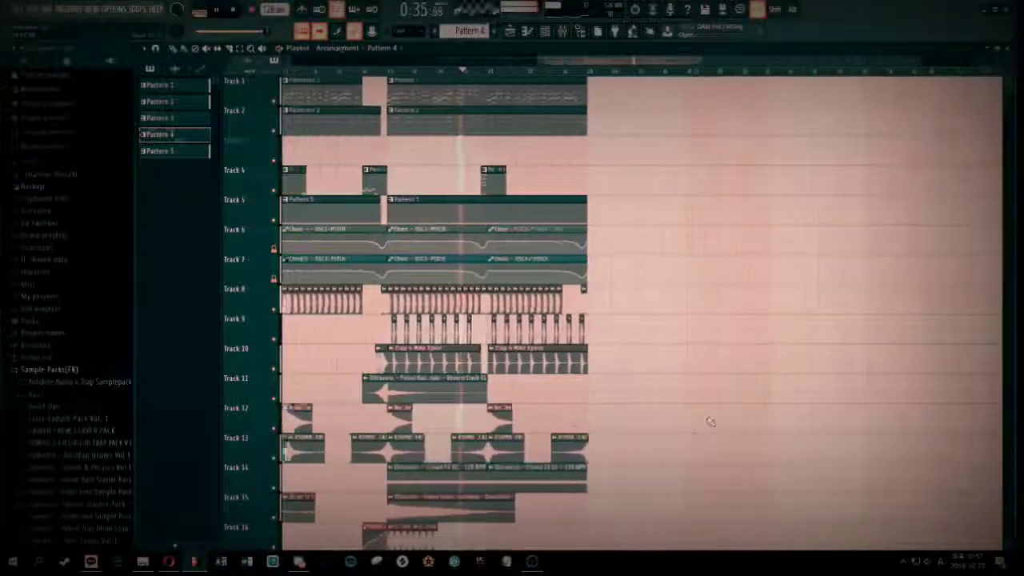
scroll(709, 422, "up", 2)
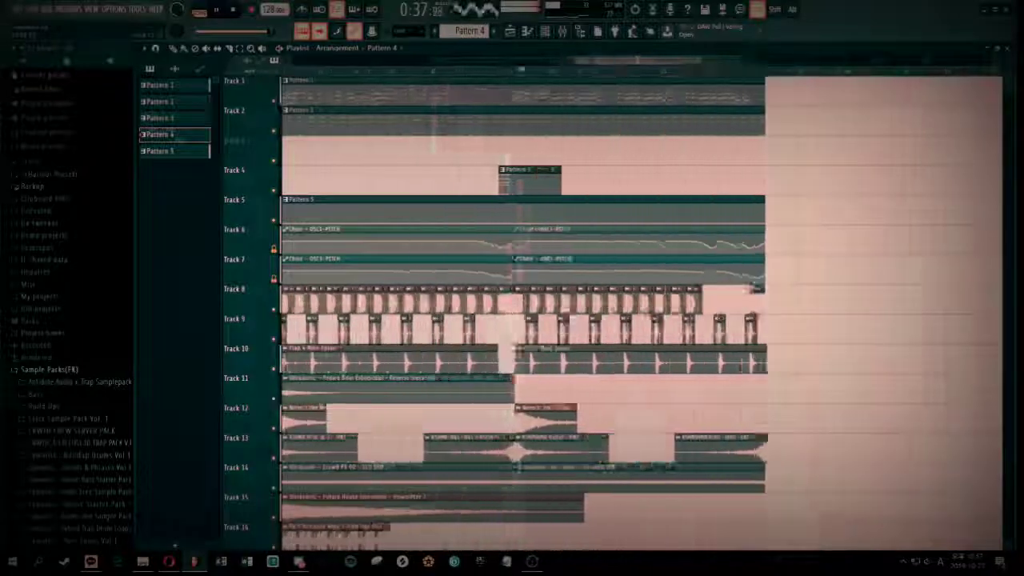